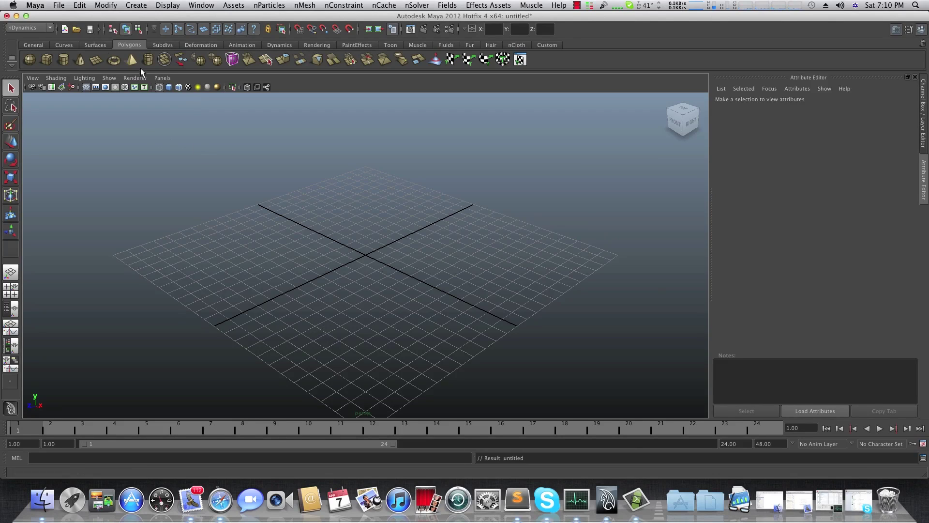
Tumble the perspective camera until the empty ground grid faces it squarely
left_click_drag(473, 325, 437, 324, "alt")
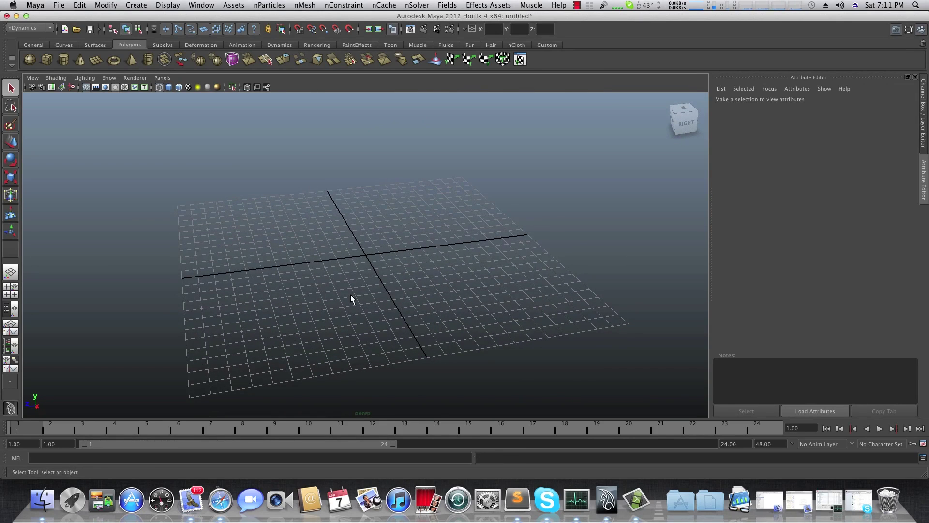
left_click_drag(351, 295, 334, 313, "alt")
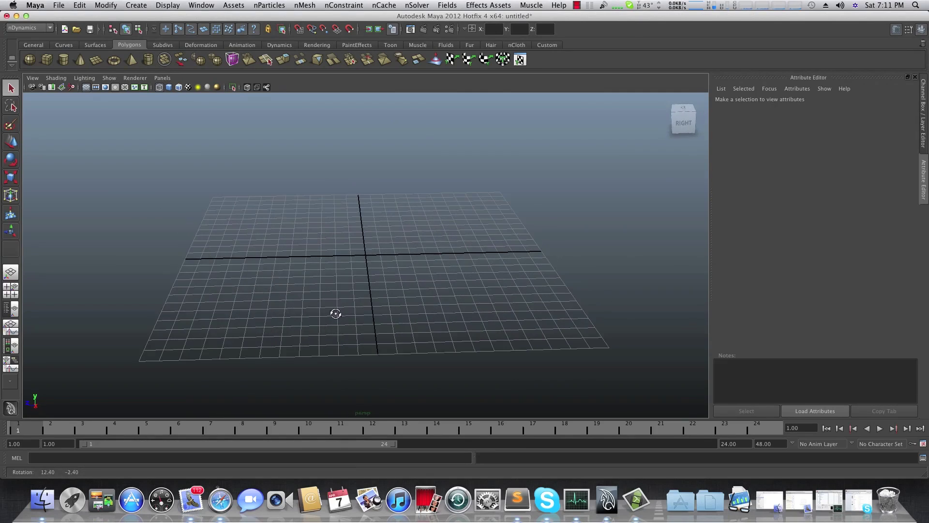
Look through the viewport Shading menu, then bring up the main File menu
left_click(53, 79)
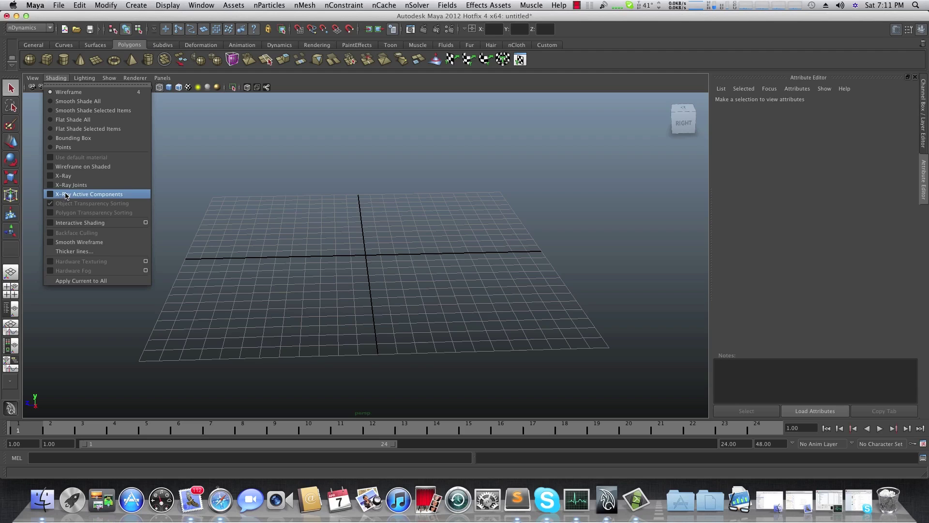
left_click(207, 162)
left_click(60, 79)
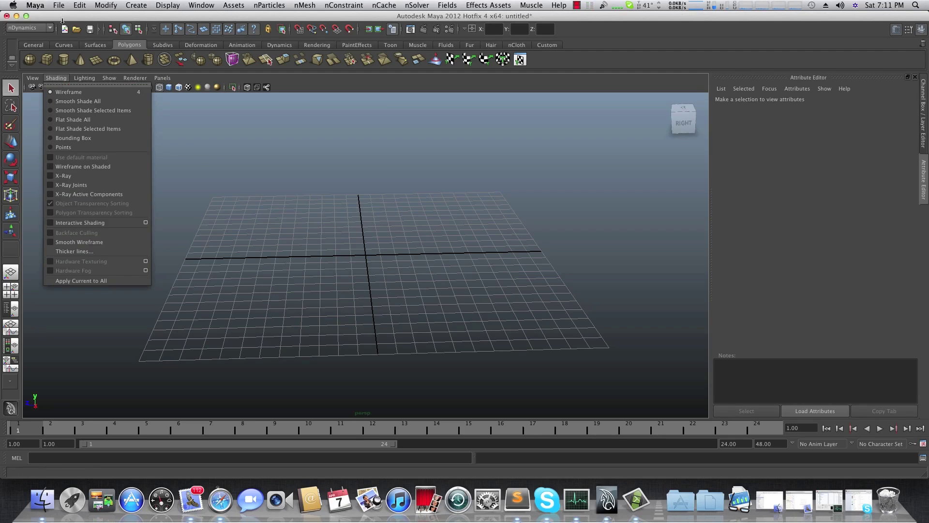
left_click(58, 5)
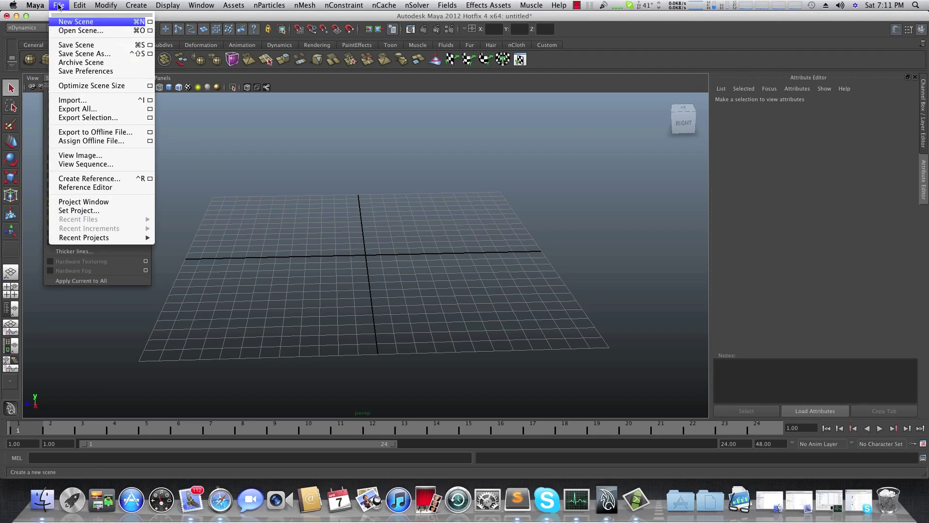
left_click(95, 203)
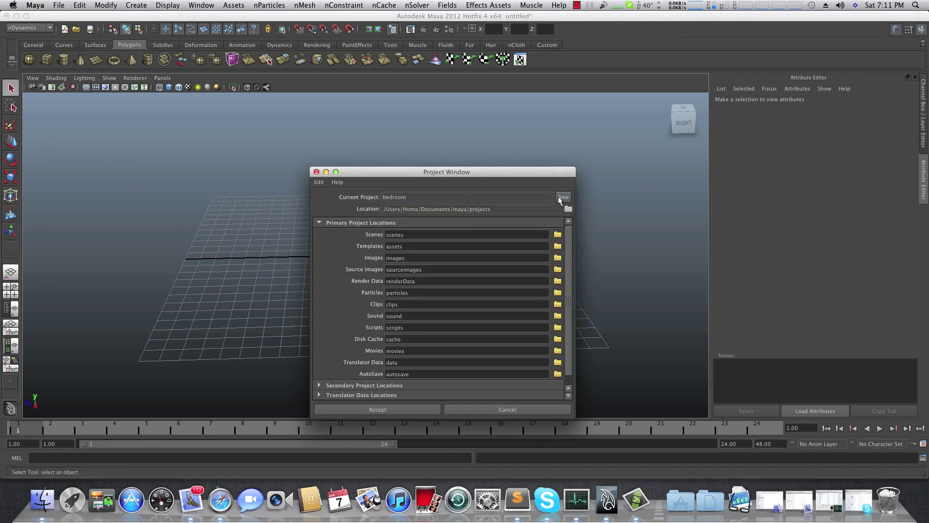
left_click(423, 199)
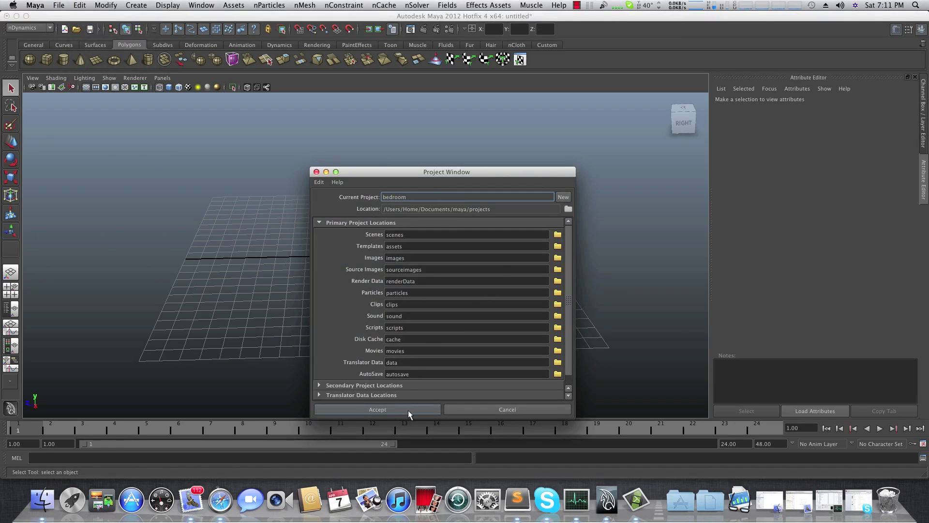
left_click(316, 172)
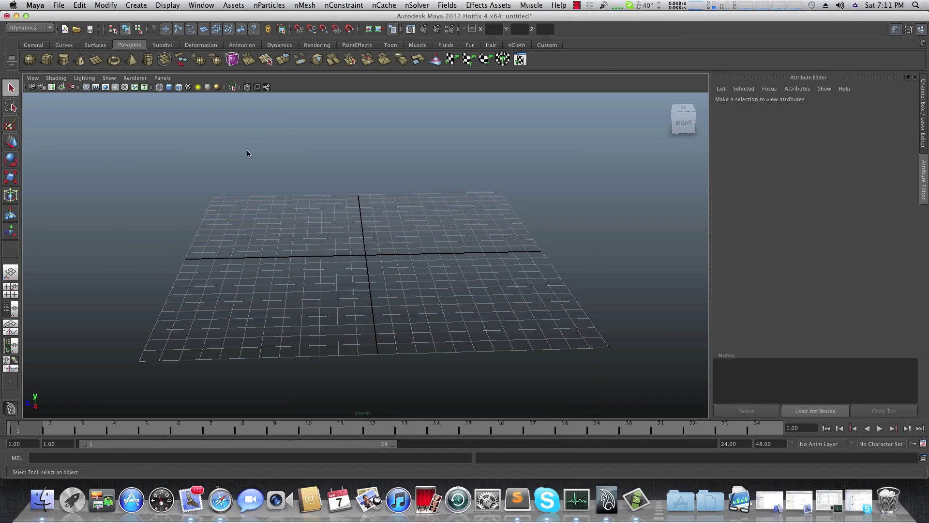
left_click(59, 5)
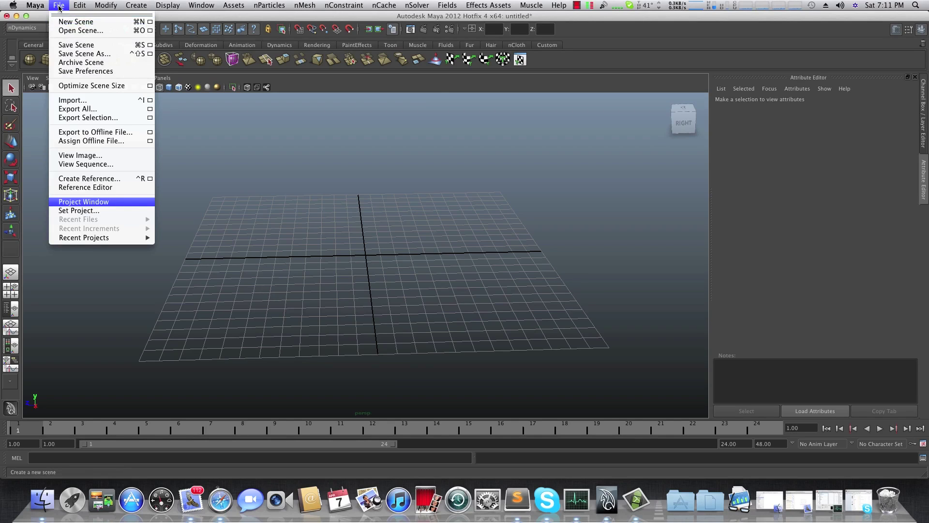
Set Documents/maya/projects/bedroom as the current project
left_click(78, 210)
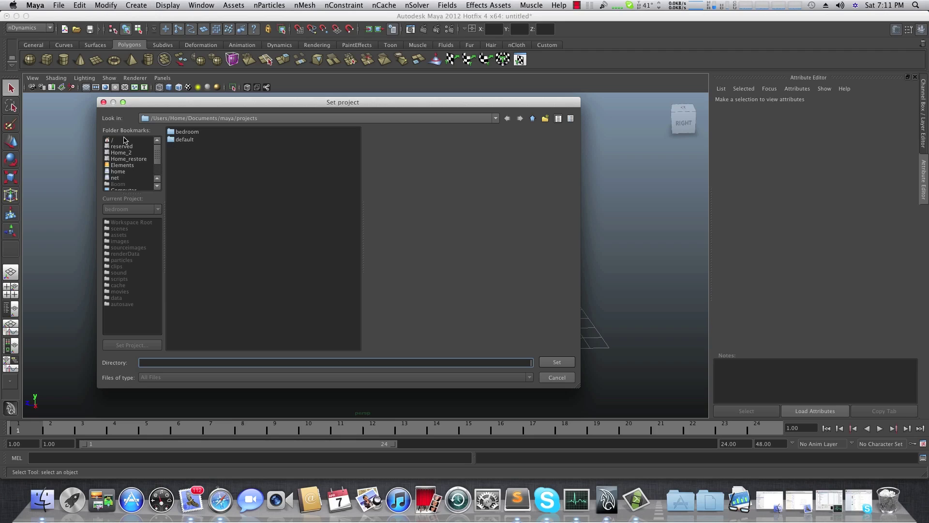
scroll(128, 174, "down", 2)
left_click(120, 178)
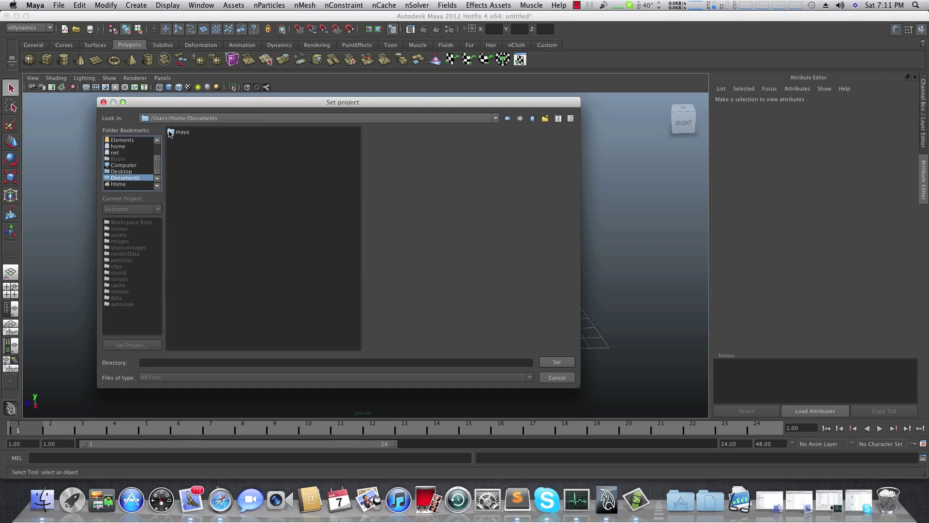
double_click(170, 134)
double_click(173, 133)
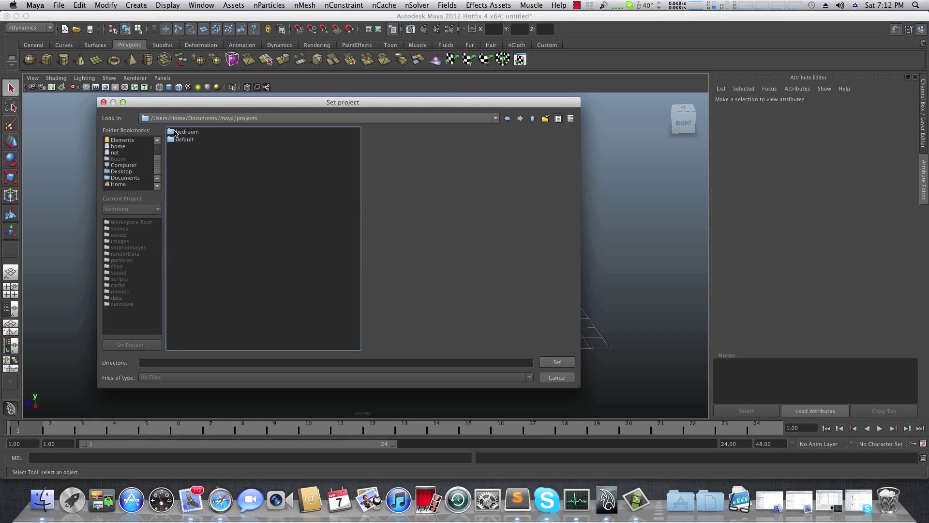
left_click(170, 131)
left_click(559, 364)
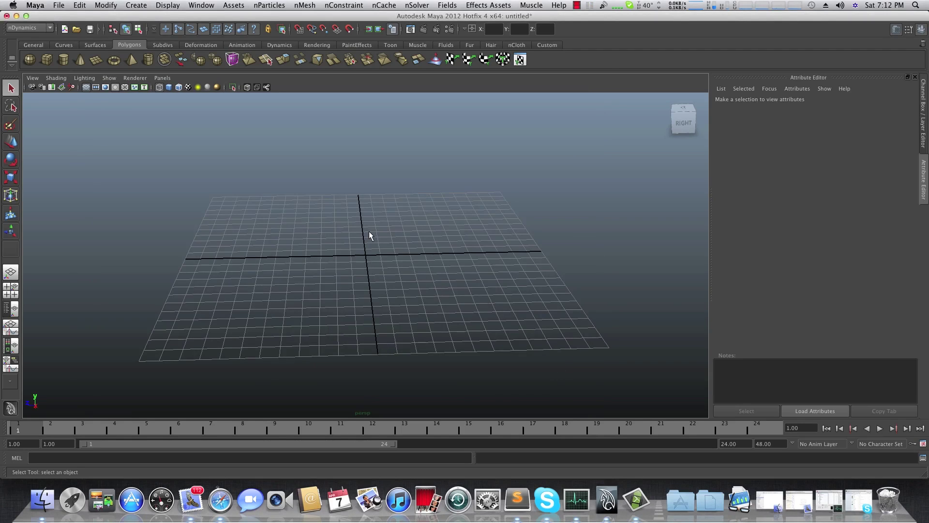
Dolly closer to the grid and tumble the view so it faces forward
left_click_drag(369, 236, 363, 222, "alt")
scroll(353, 266, "up", 5)
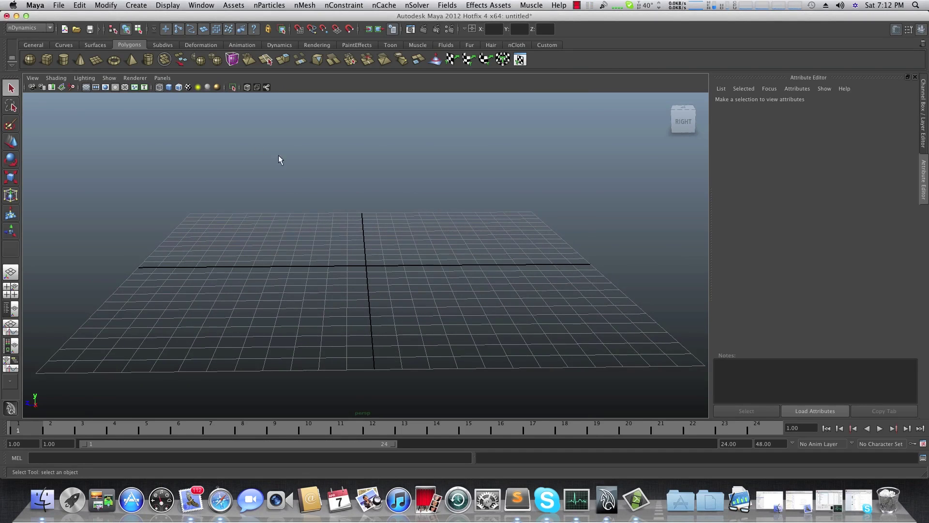
mouse_move(467, 306)
left_mouse_down("alt")
mouse_move(394, 309)
mouse_move(233, 347)
mouse_move(162, 329)
mouse_move(285, 316)
mouse_move(353, 330)
left_mouse_up("alt")
Turn on smooth wireframe display and re-orbit to face the grid squarely
left_click(56, 78)
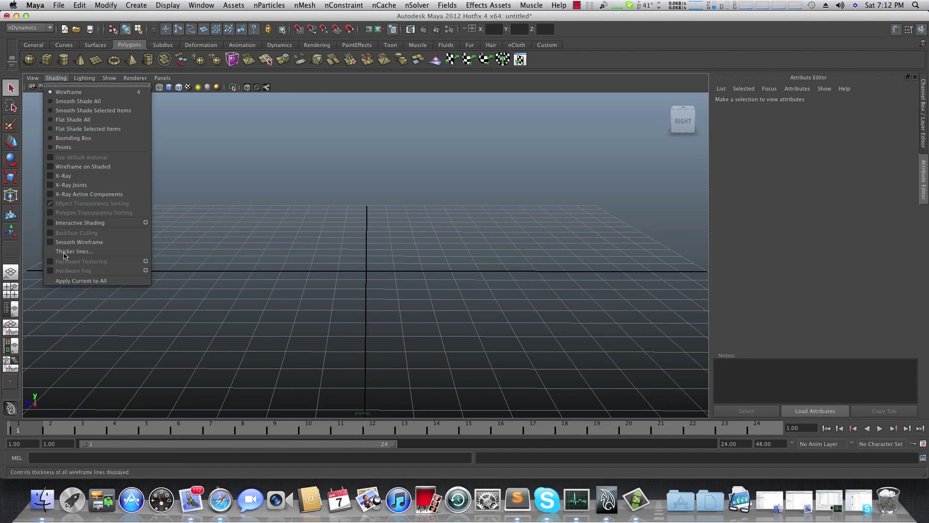
left_click(55, 242)
scroll(179, 295, "down", 5)
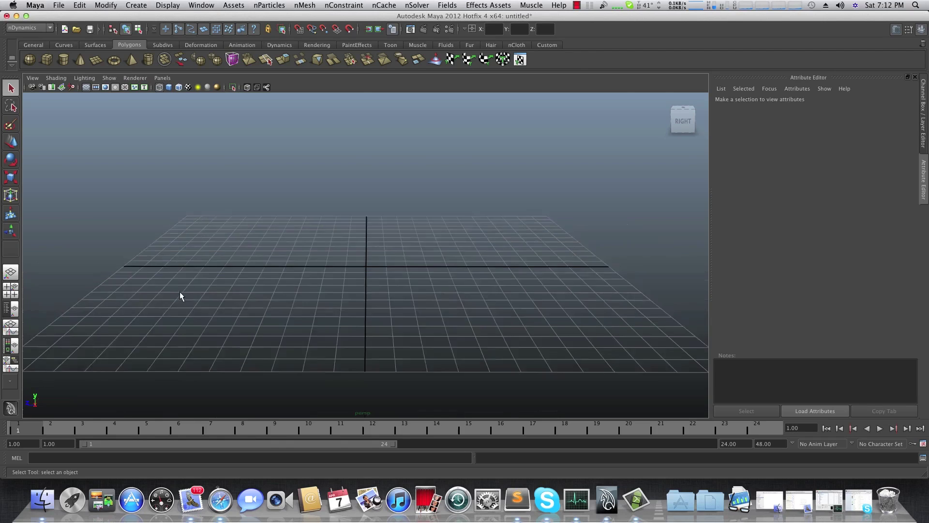
scroll(365, 313, "up", 3)
mouse_move(297, 292)
left_mouse_down("alt")
mouse_move(295, 281)
mouse_move(306, 279)
mouse_move(292, 276)
mouse_move(300, 280)
left_mouse_up("alt")
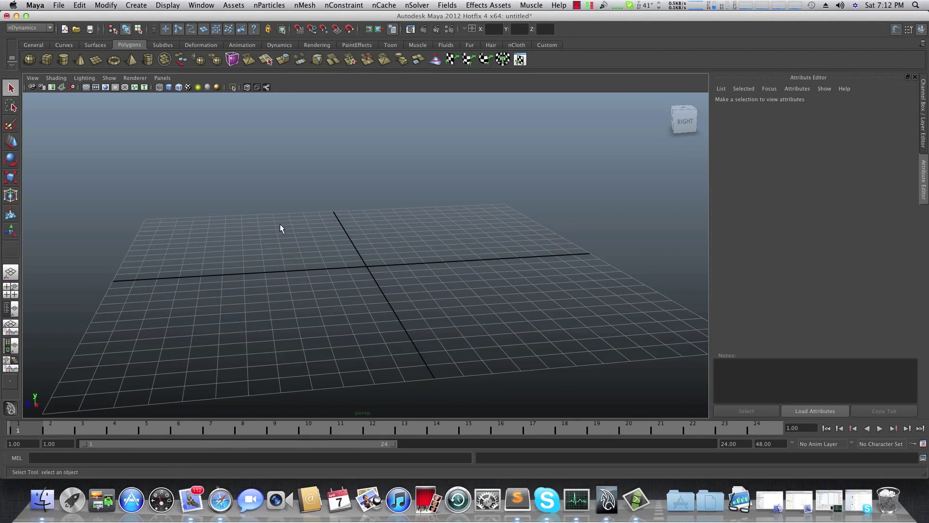
left_click_drag(280, 228, 268, 227, "alt")
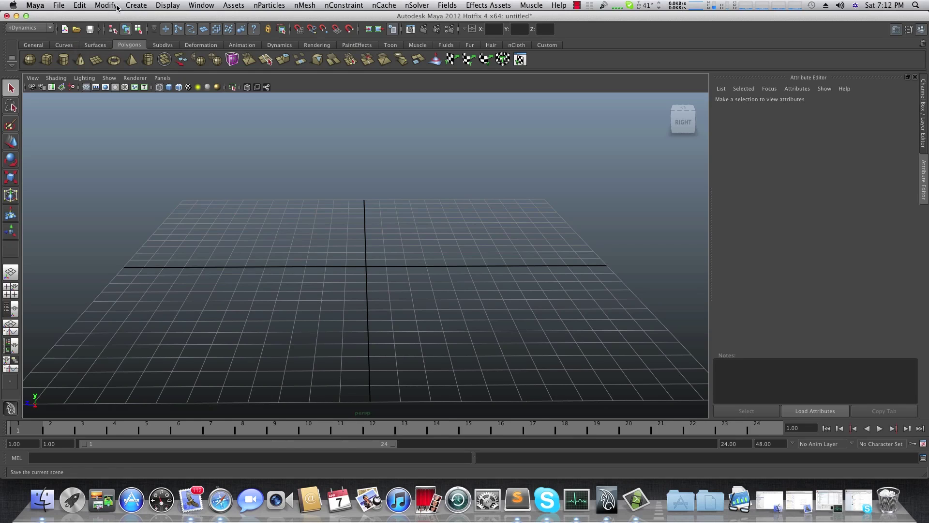
Create polygon cube pCube1 at the origin and orbit to a three-quarter view
left_click(134, 5)
mouse_move(207, 33)
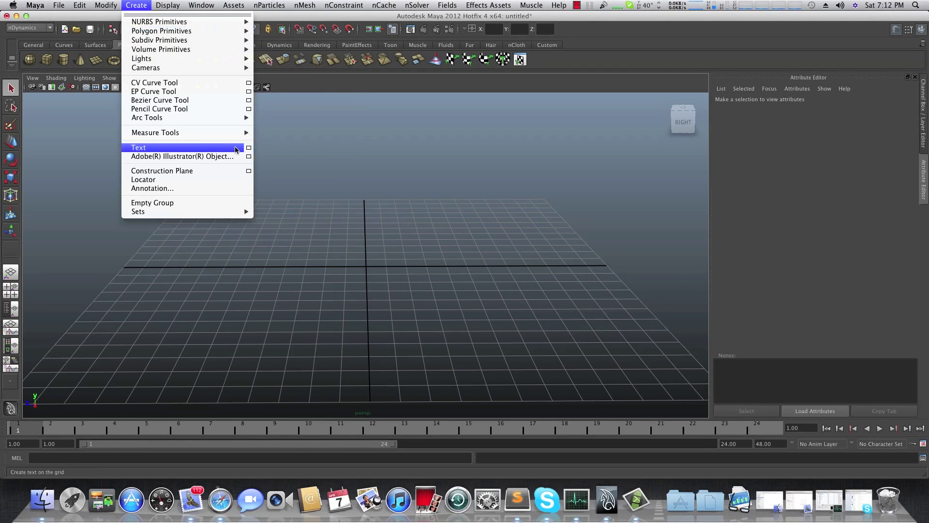
left_click(54, 103)
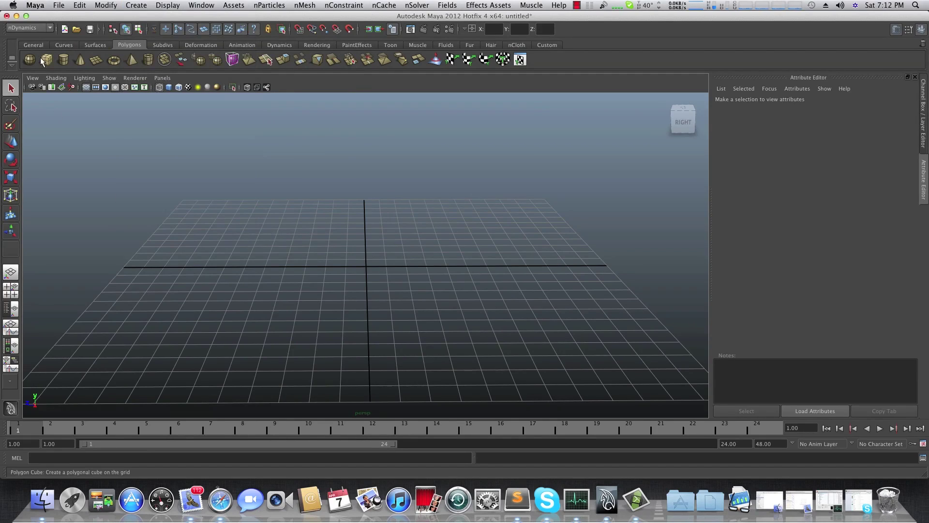
left_click(48, 61)
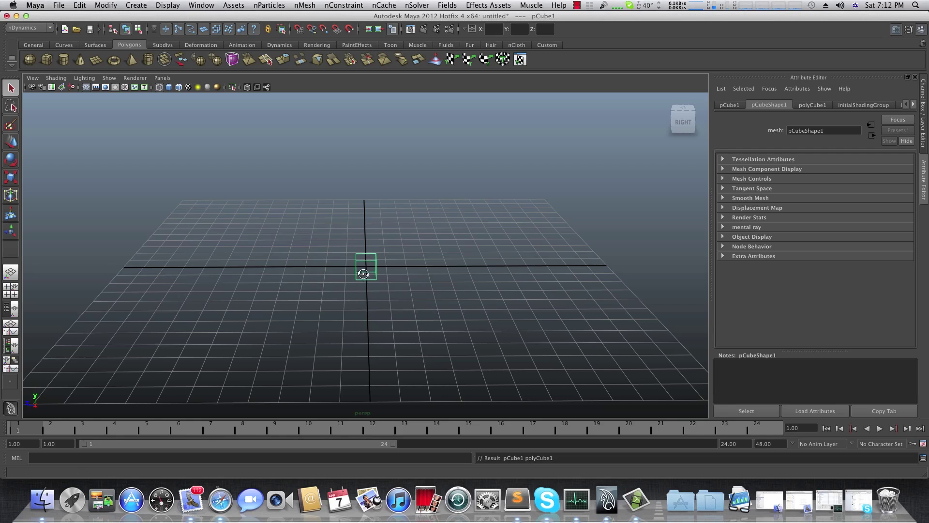
left_click_drag(361, 271, 388, 274, "alt")
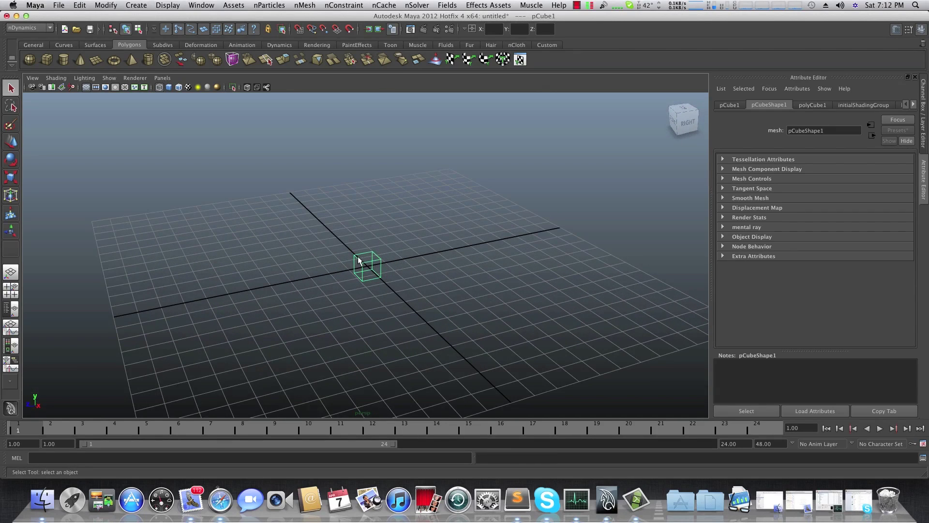
Smooth-shade the cube, scale it up to about 24 units, and flatten its height
key("5")
left_click(11, 177)
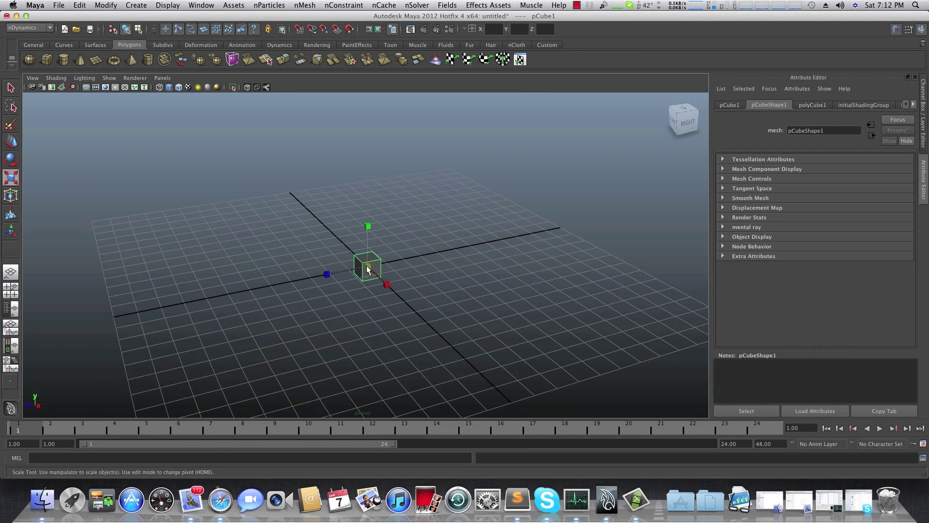
left_click_drag(368, 266, 556, 266)
key("f")
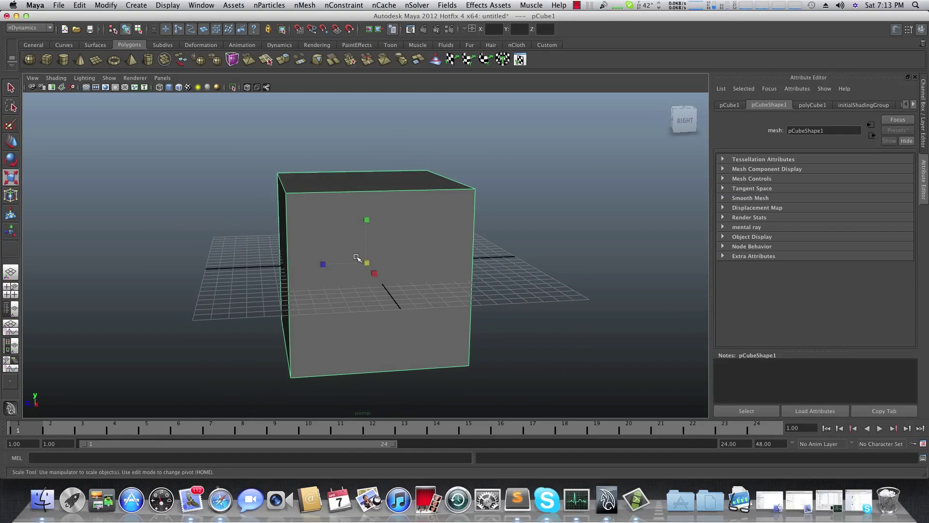
left_click_drag(370, 261, 491, 265)
left_click_drag(367, 220, 364, 153)
key("w")
Orbit around the flattened box to inspect its sides, top and corners
left_click_drag(249, 189, 142, 218, "alt")
left_click_drag(288, 199, 469, 212, "alt")
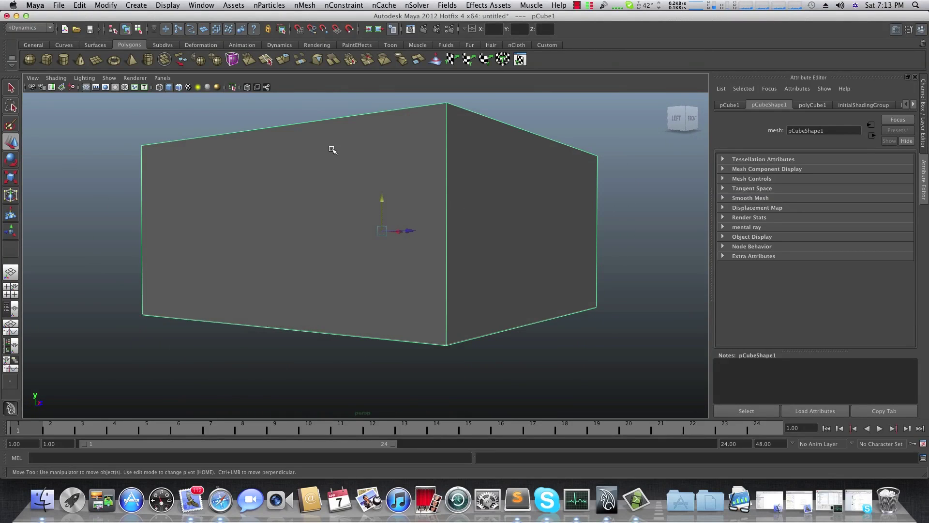
middle_click_drag(332, 149, 308, 156, "alt")
left_click_drag(309, 156, 332, 174, "alt")
left_click_drag(373, 197, 293, 180, "alt")
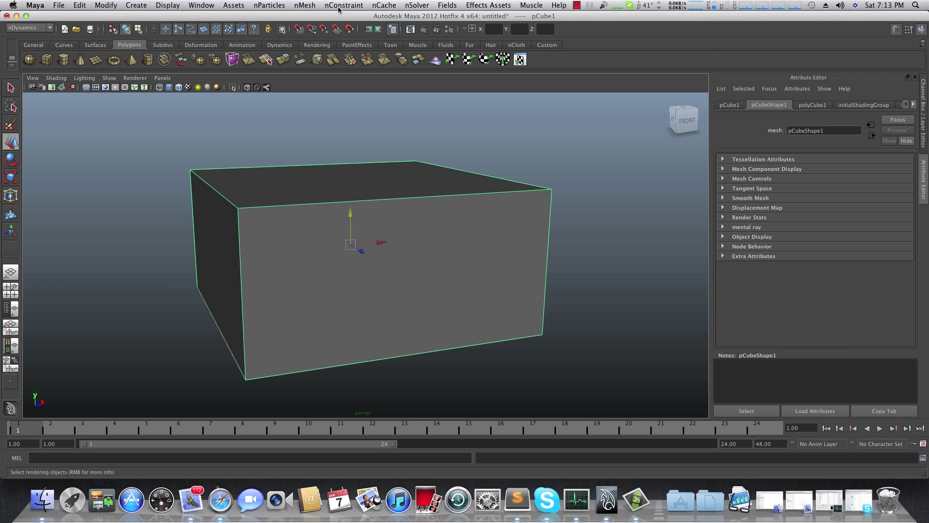
Switch to the Polygons menu set and browse the Edit Mesh and Mesh menus
left_click(25, 28)
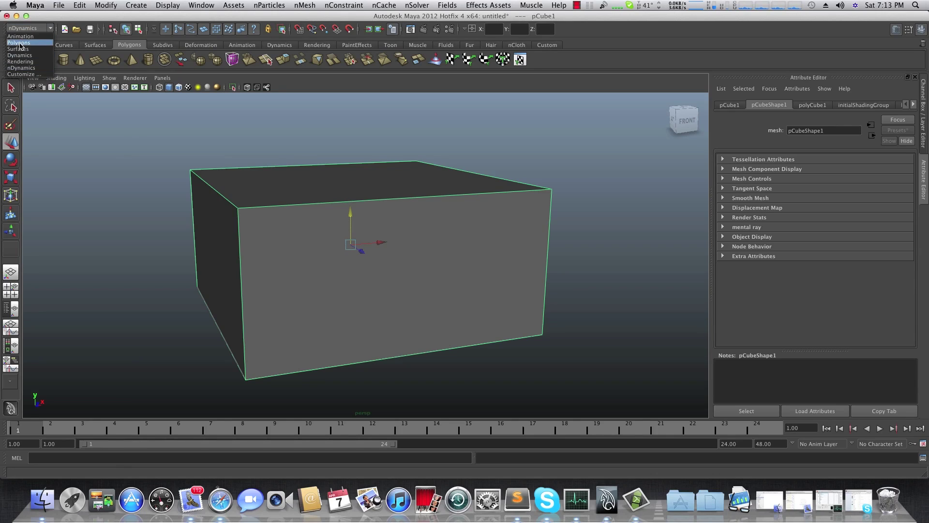
left_click(20, 46)
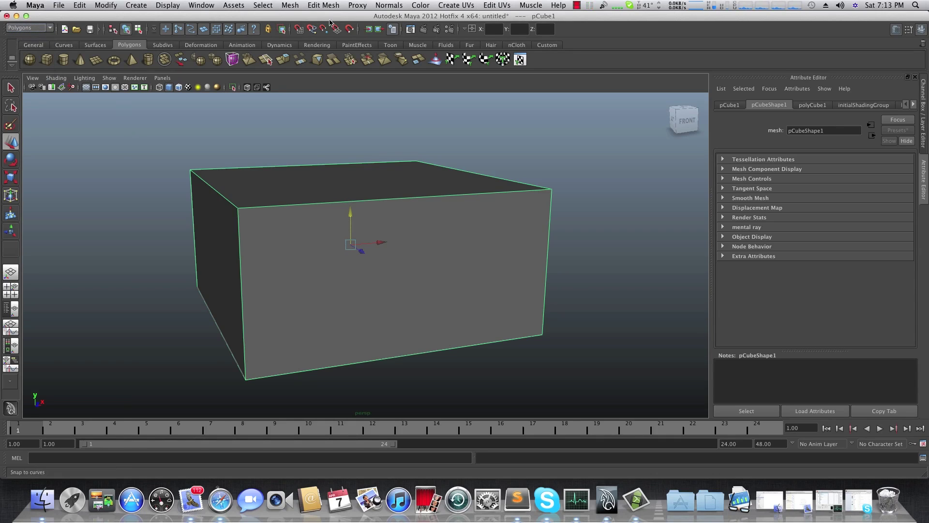
left_click(320, 6)
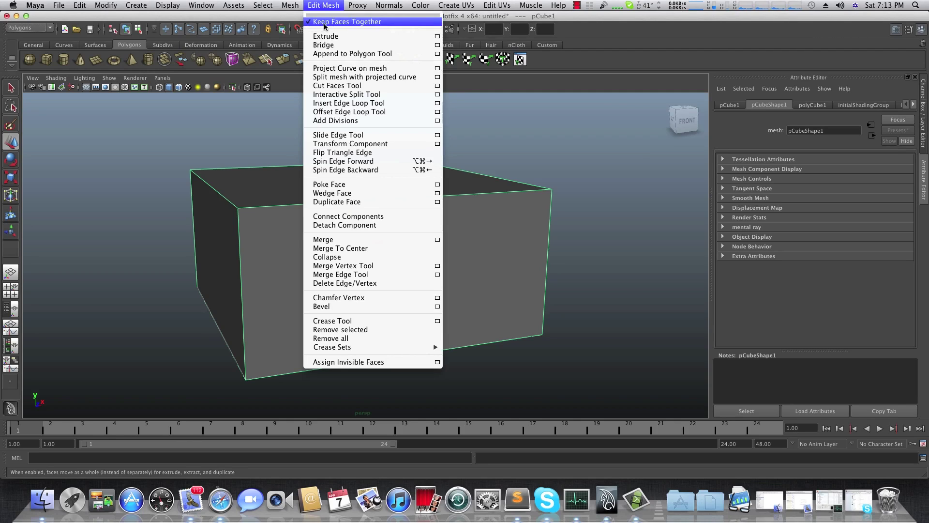
mouse_move(292, 7)
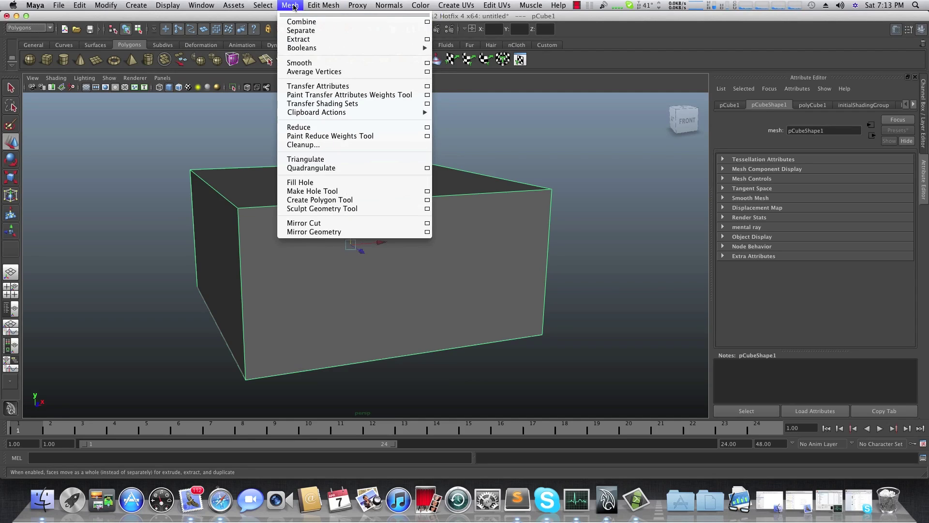
left_click(609, 164)
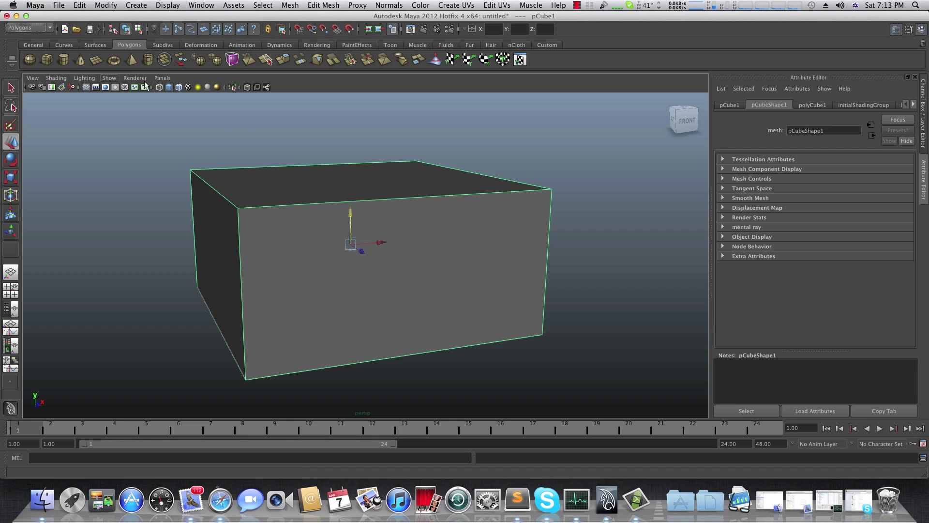
Turn on X-Ray shading, then dolly in and orbit around the see-through box
left_click(58, 79)
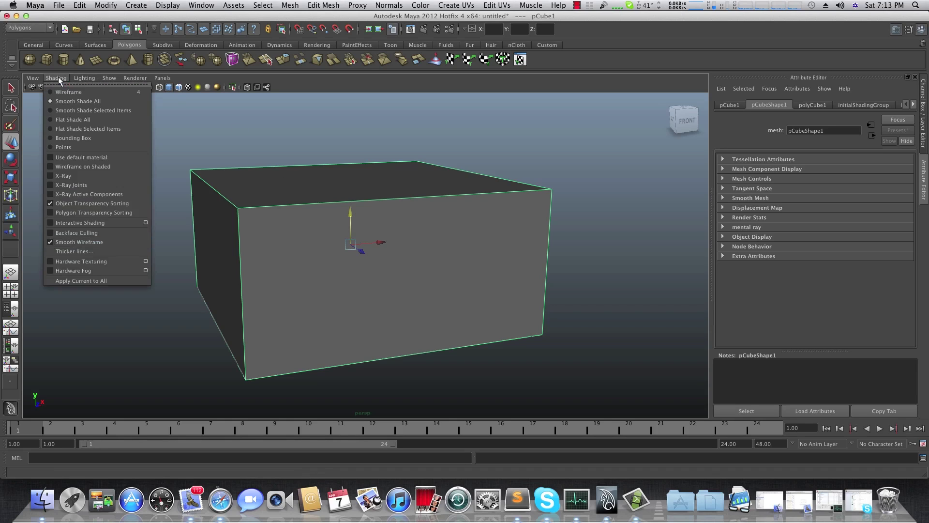
left_click(51, 178)
right_click_drag(298, 236, 335, 248, "alt")
mouse_move(335, 247)
left_mouse_down("alt")
mouse_move(342, 240)
mouse_move(363, 259)
mouse_move(338, 260)
mouse_move(344, 244)
mouse_move(342, 260)
left_mouse_up("alt")
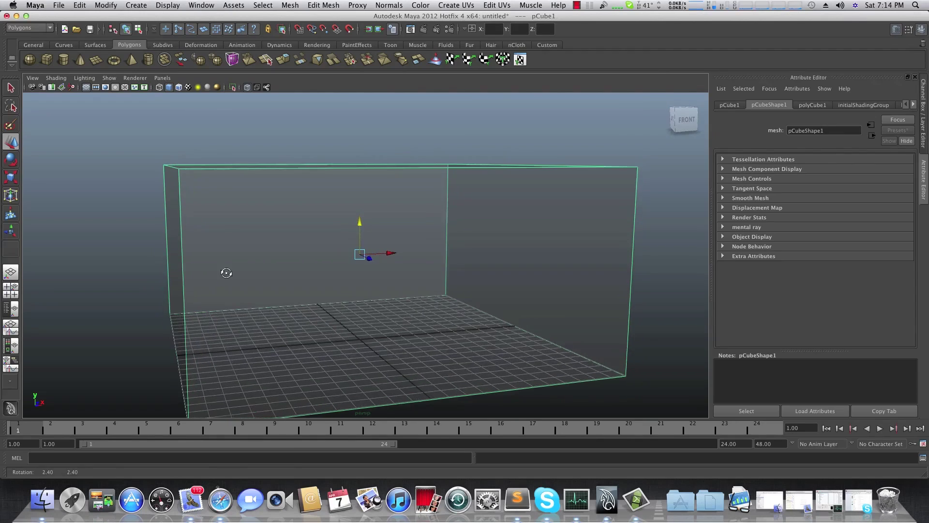